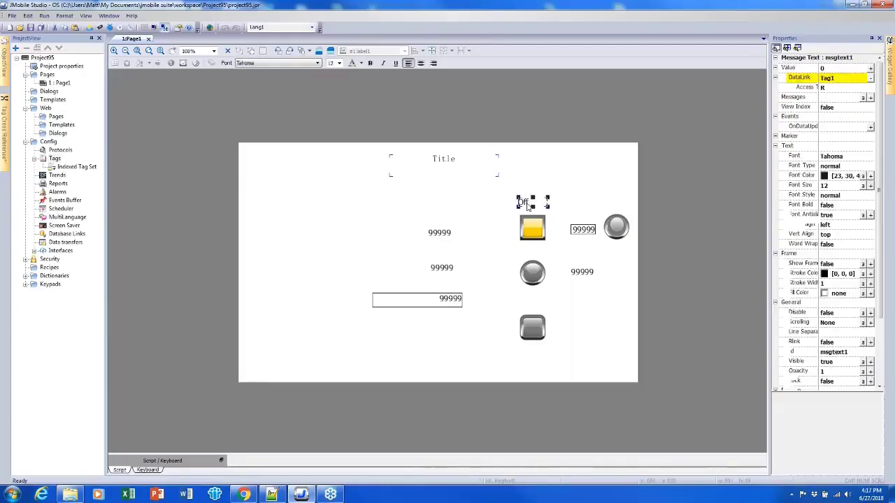
# Try placing the Off text over the button, then clear the yellow button's label text.
pyautogui.moveTo(530, 204)
pyautogui.mouseDown()
pyautogui.moveTo(530, 226)
pyautogui.moveTo(532, 205)
pyautogui.mouseUp()
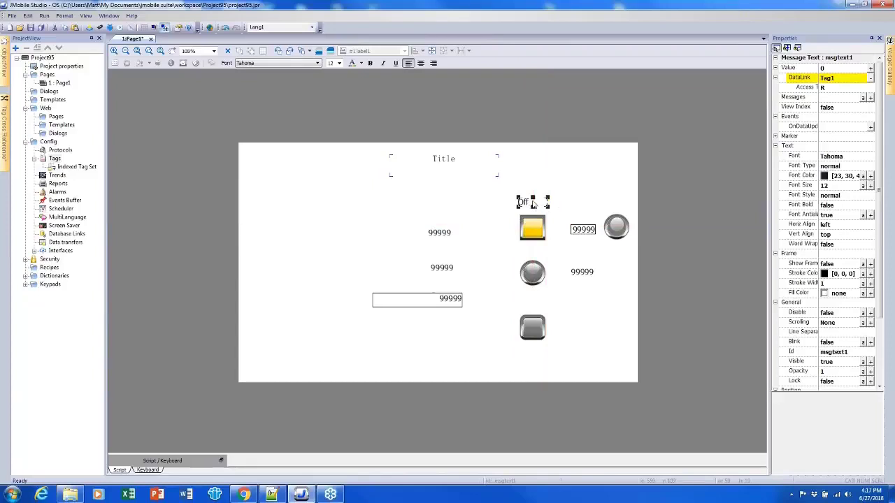
pyautogui.click(532, 228)
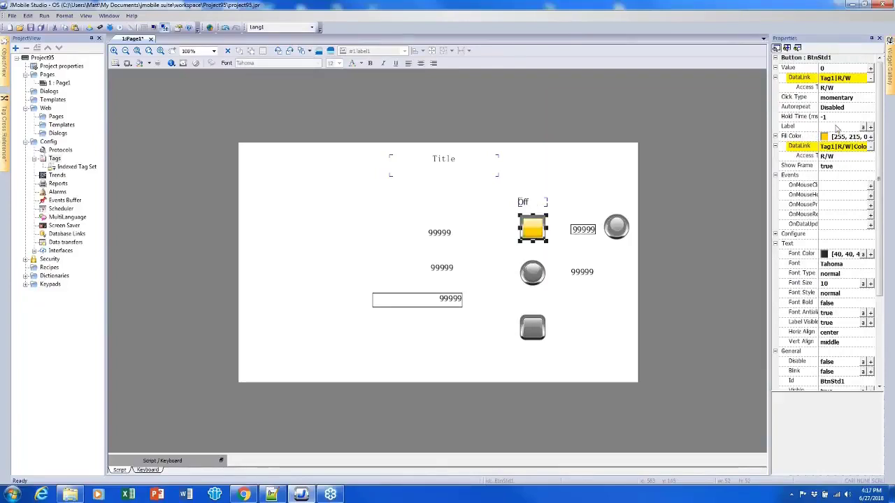
pyautogui.click(836, 127)
pyautogui.write('text')
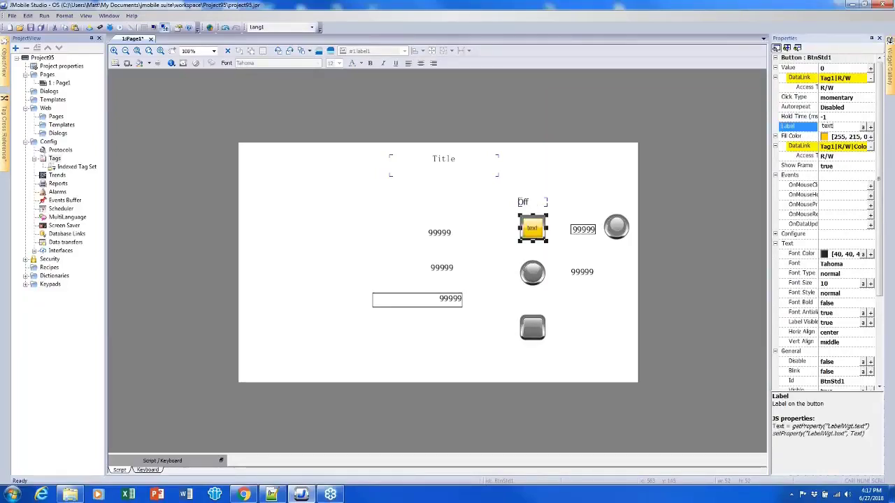
pyautogui.press('Return')
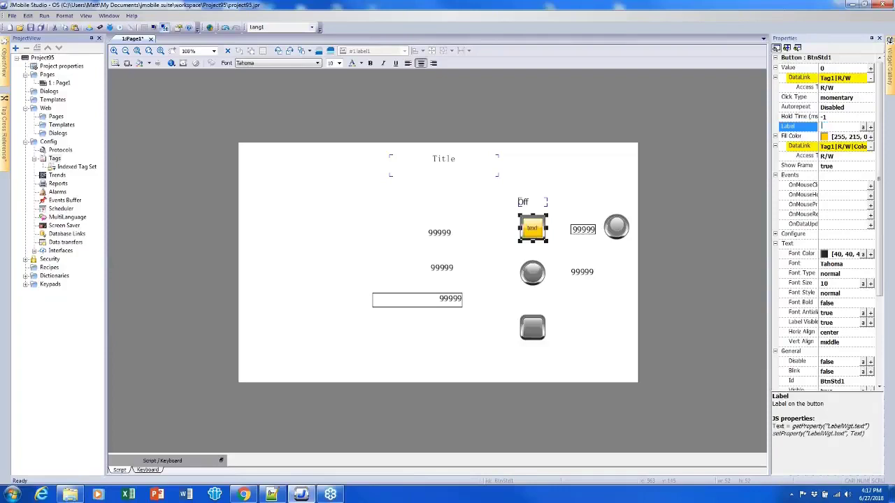
pyautogui.click(639, 184)
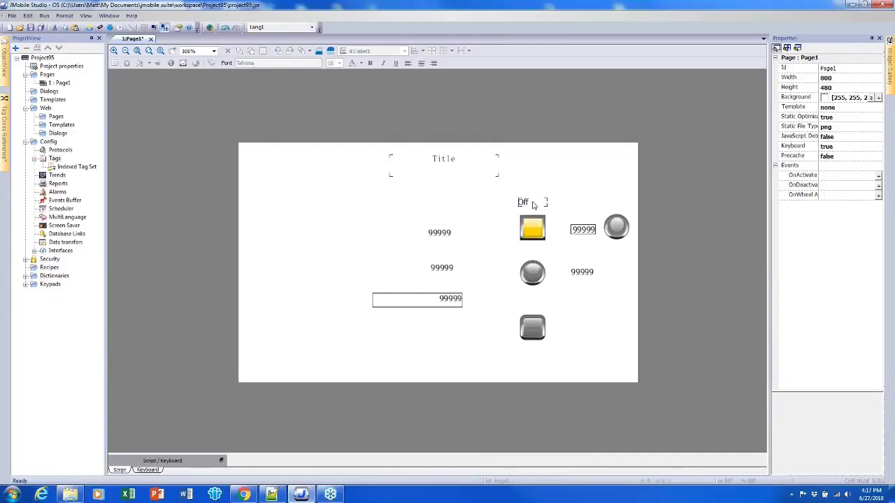
# Centre-align the Off text and move it down onto the yellow button.
pyautogui.click(534, 205)
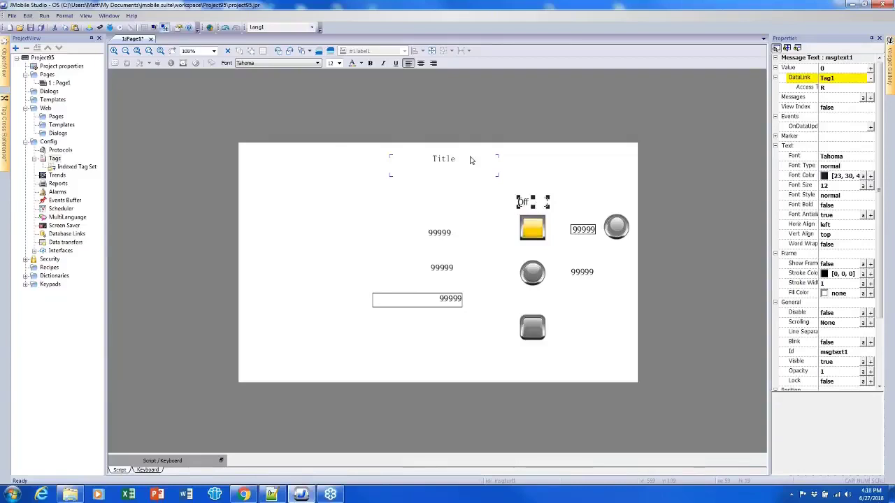
pyautogui.click(420, 62)
pyautogui.click(520, 150)
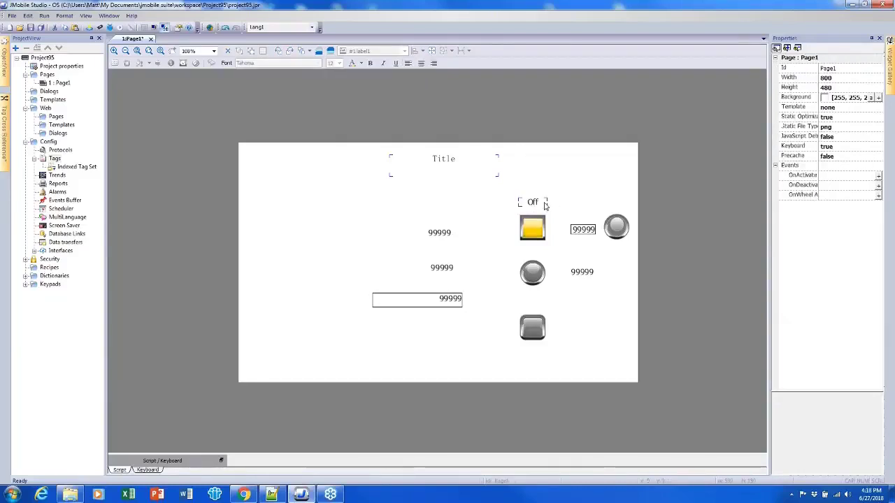
pyautogui.click(531, 202)
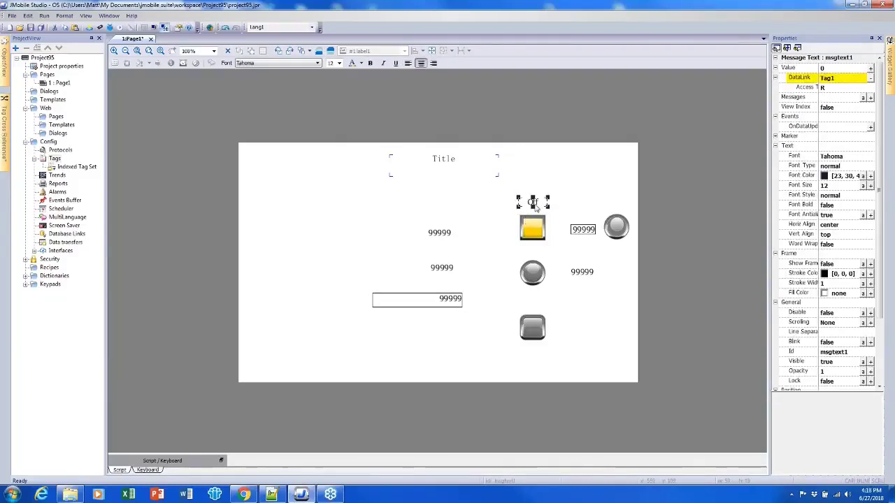
pyautogui.moveTo(534, 205); pyautogui.dragTo(533, 229)
pyautogui.click(559, 219)
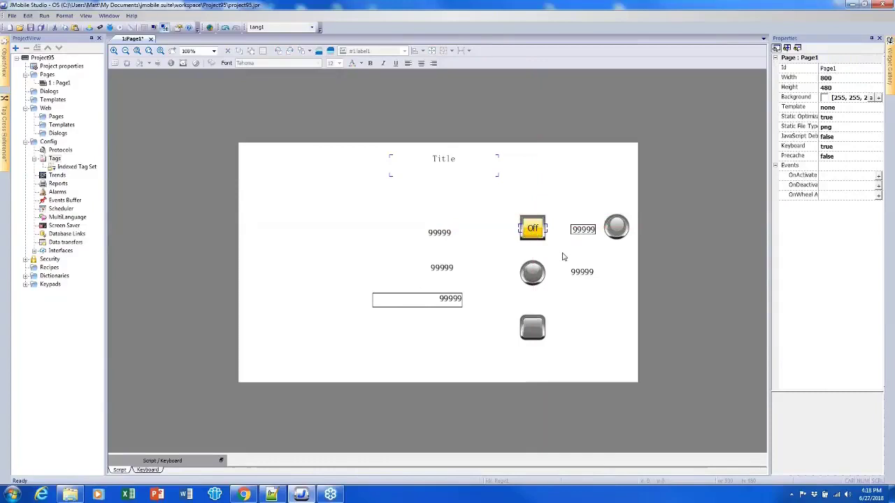
# Marquee-select the yellow button and the Off text together.
pyautogui.moveTo(562, 253); pyautogui.dragTo(474, 191)
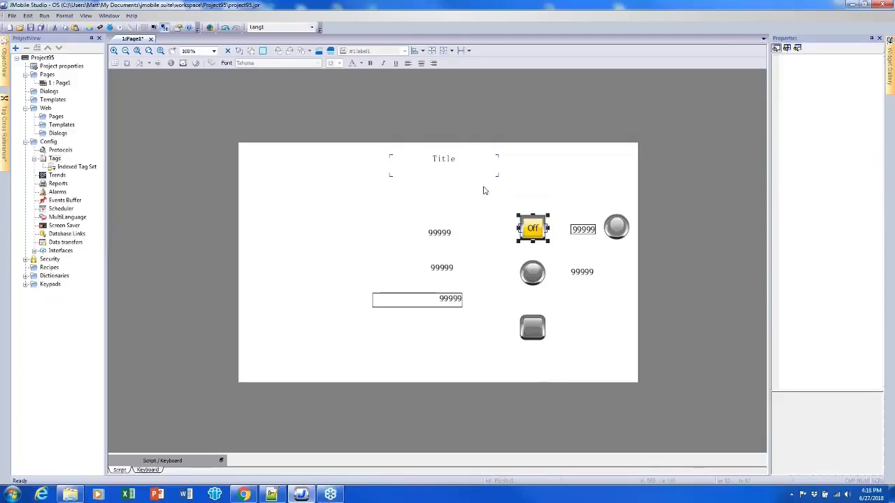
pyautogui.click(486, 190)
pyautogui.click(543, 221)
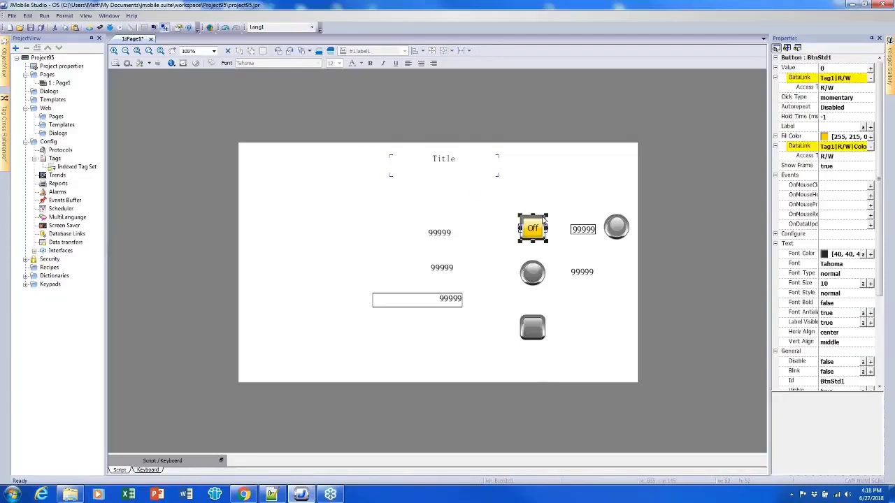
pyautogui.click(543, 231)
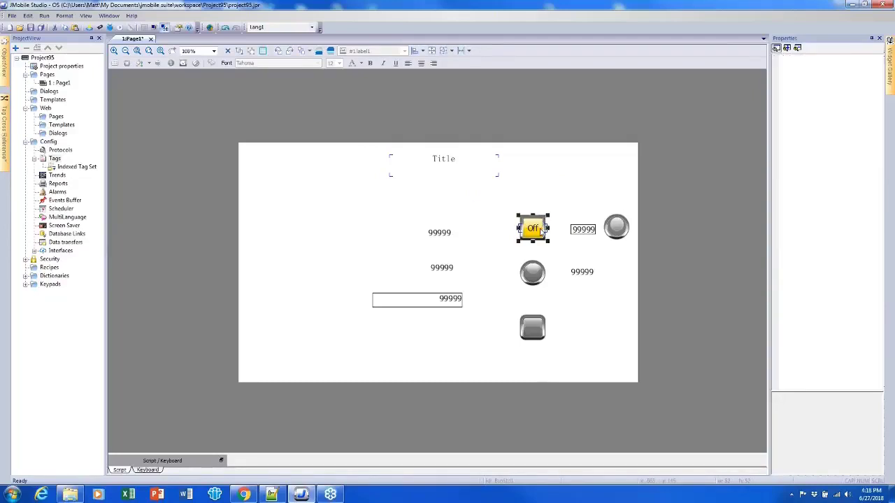
pyautogui.click(555, 226)
pyautogui.moveTo(556, 255); pyautogui.dragTo(490, 195)
# Group the Off text and yellow button as GroupWgt1 and move it to X 559.5, Y 138.
pyautogui.rightClick(538, 224)
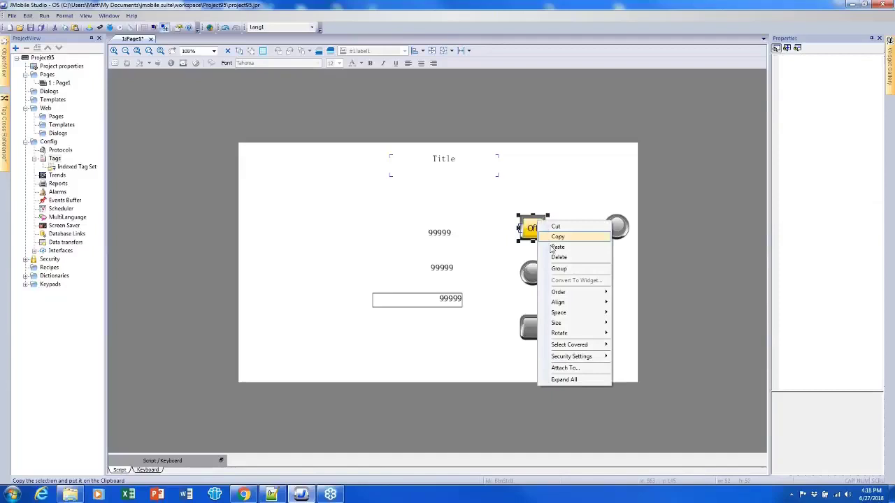
pyautogui.click(560, 269)
pyautogui.click(558, 257)
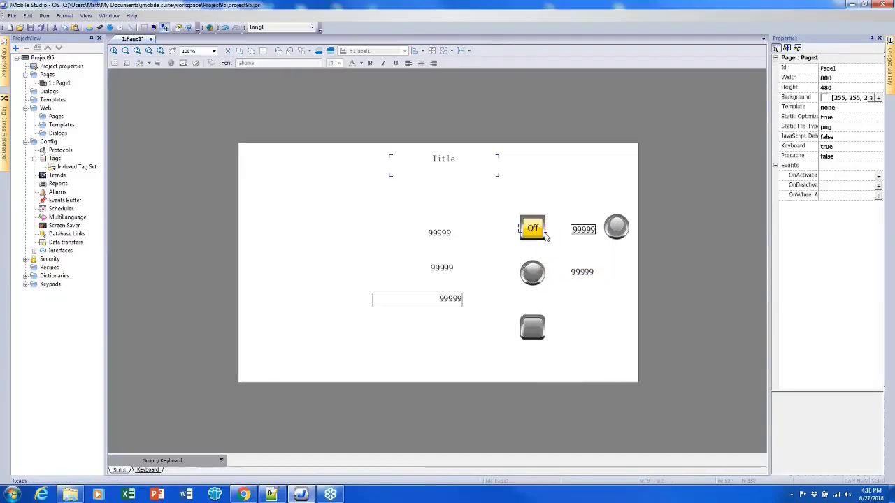
pyautogui.click(547, 236)
pyautogui.moveTo(532, 229)
pyautogui.mouseDown()
pyautogui.moveTo(541, 235)
pyautogui.moveTo(529, 208)
pyautogui.moveTo(520, 214)
pyautogui.moveTo(539, 229)
pyautogui.moveTo(503, 221)
pyautogui.moveTo(538, 232)
pyautogui.moveTo(530, 230)
pyautogui.mouseUp()
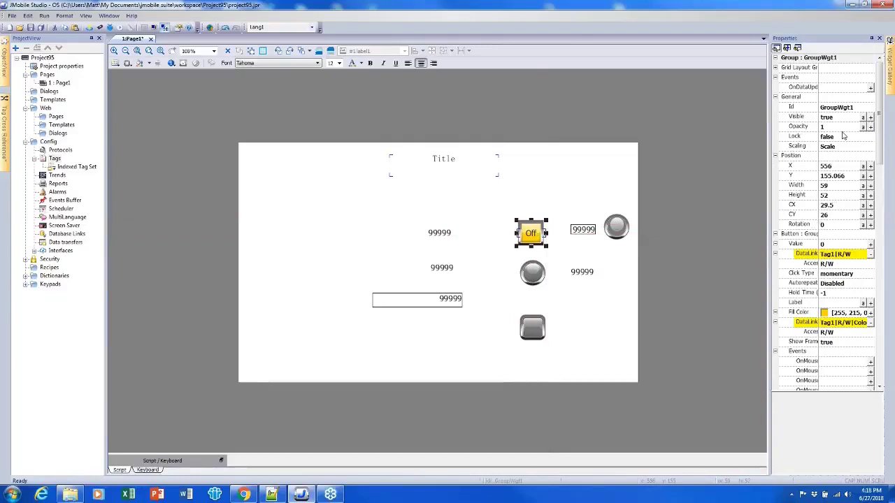
pyautogui.moveTo(878, 111)
pyautogui.mouseDown()
pyautogui.moveTo(879, 318)
pyautogui.moveTo(879, 97)
pyautogui.mouseUp()
pyautogui.moveTo(533, 234); pyautogui.dragTo(534, 224)
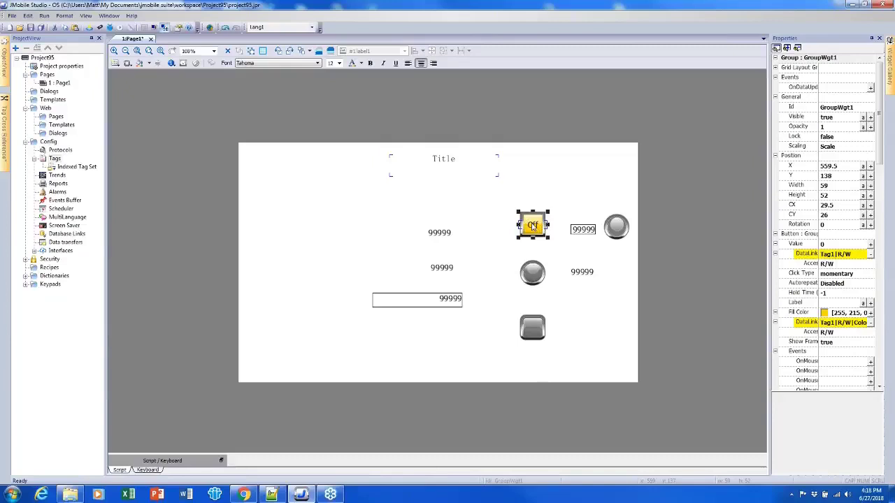
pyautogui.click(534, 225)
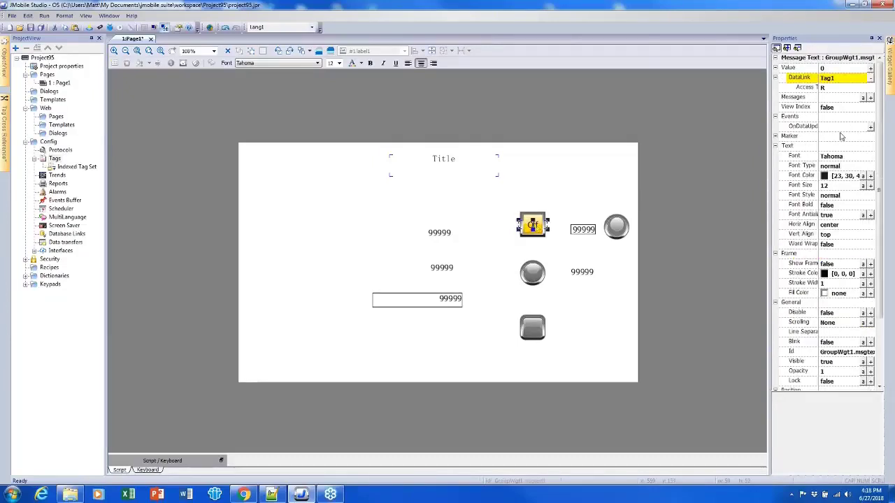
pyautogui.scroll(-3, 881, 126)
pyautogui.scroll(3, 882, 115)
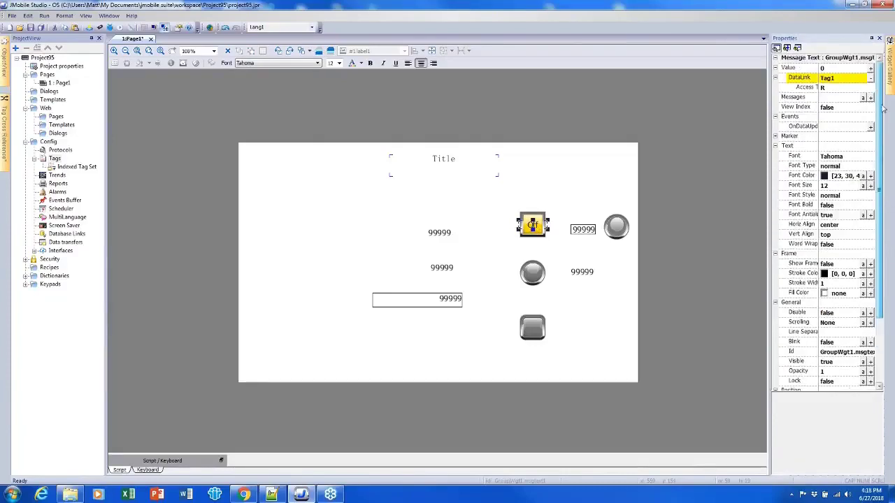
pyautogui.click(589, 193)
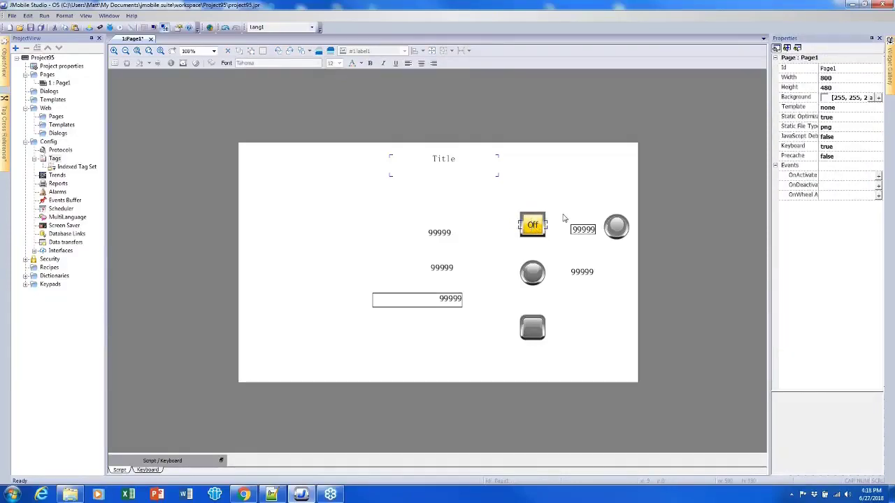
pyautogui.click(533, 231)
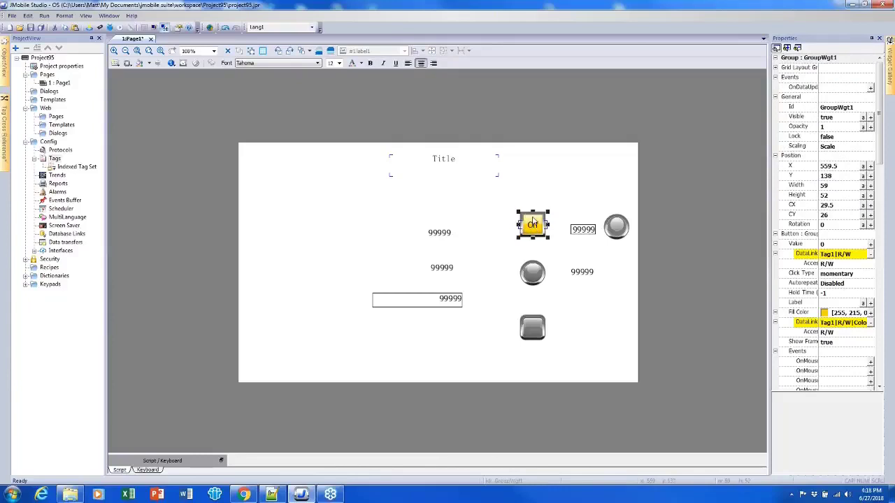
# Convert the group to a custom widget and view it in the myGallery1 gallery.
pyautogui.rightClick(532, 222)
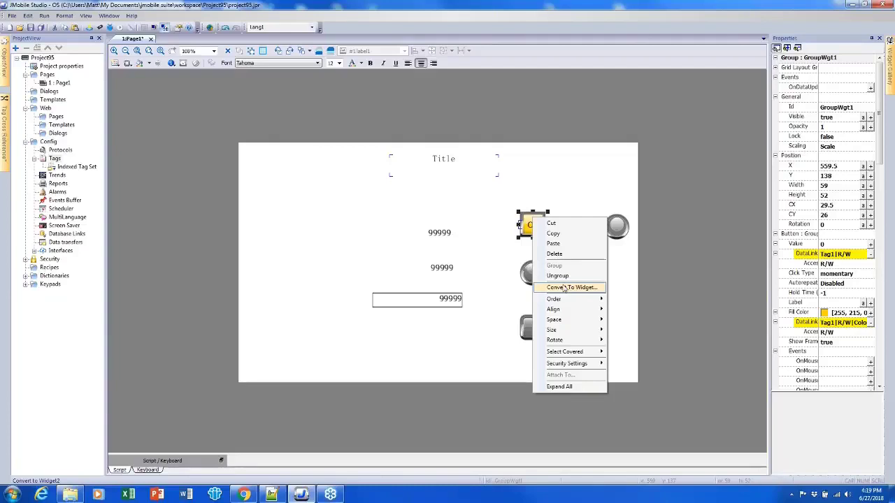
pyautogui.click(618, 162)
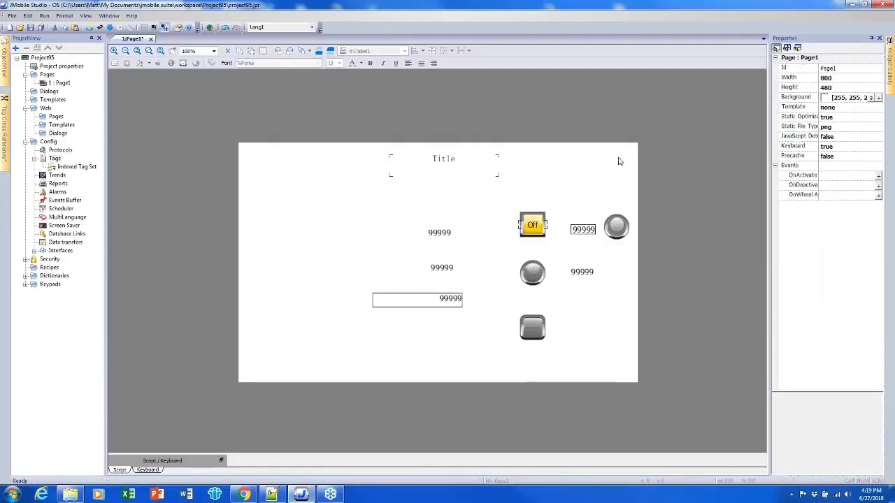
pyautogui.click(891, 79)
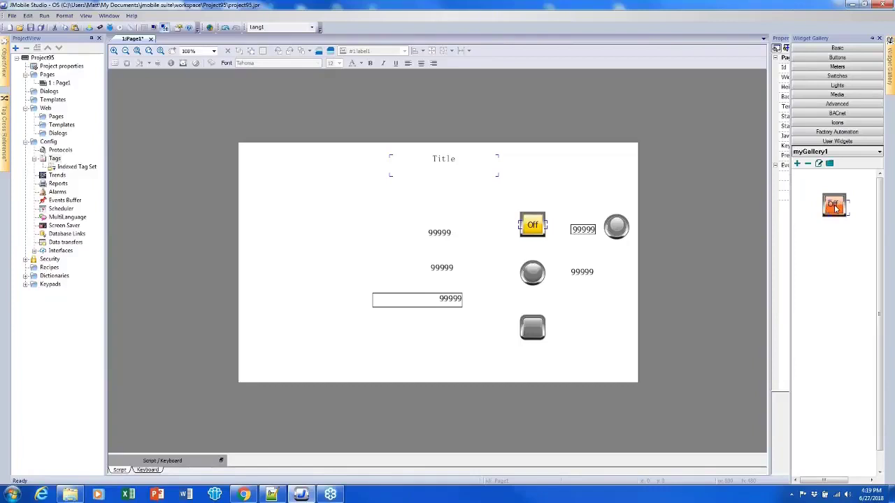
pyautogui.moveTo(834, 207); pyautogui.dragTo(871, 130)
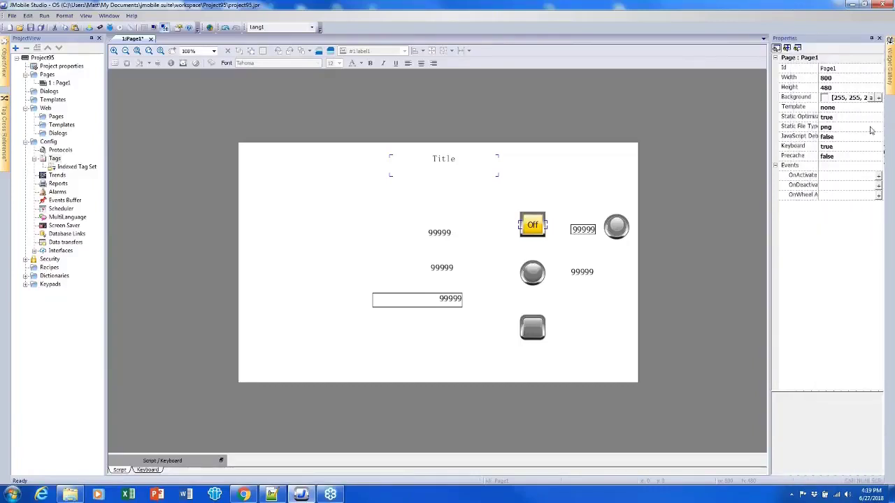
pyautogui.moveTo(890, 63)
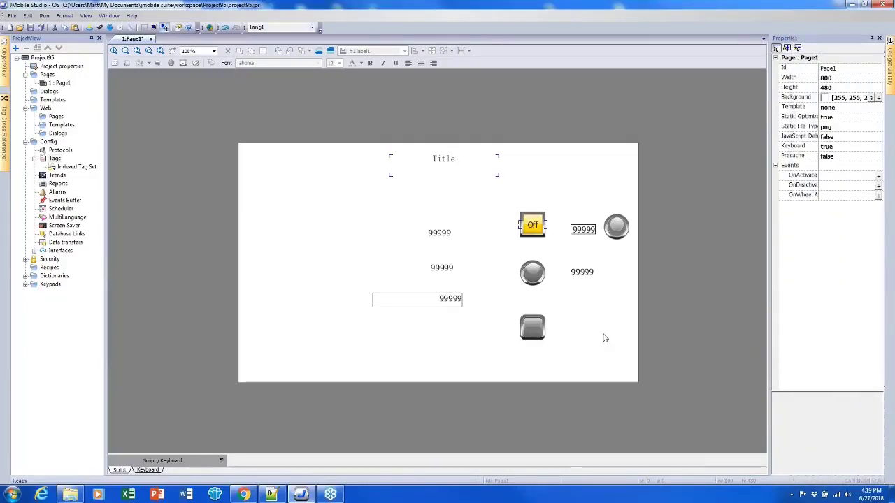
# Select the round grey button BtnStd3 to show its properties.
pyautogui.click(531, 274)
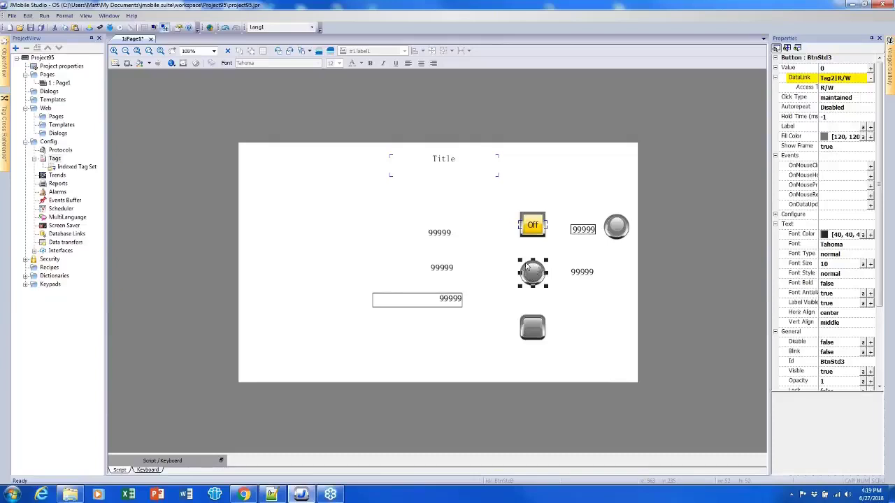
# Set BtnStd3's Up Image to download.png, the cardboard box picture.
pyautogui.click(776, 215)
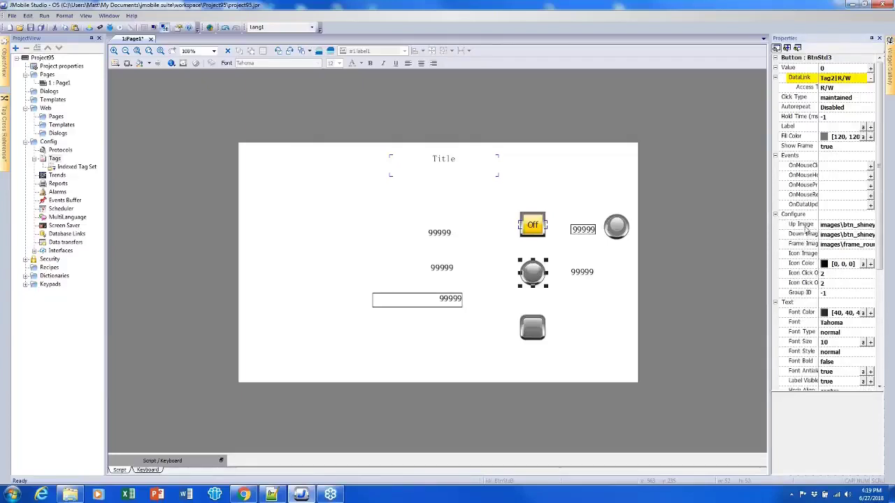
pyautogui.click(805, 227)
pyautogui.click(839, 224)
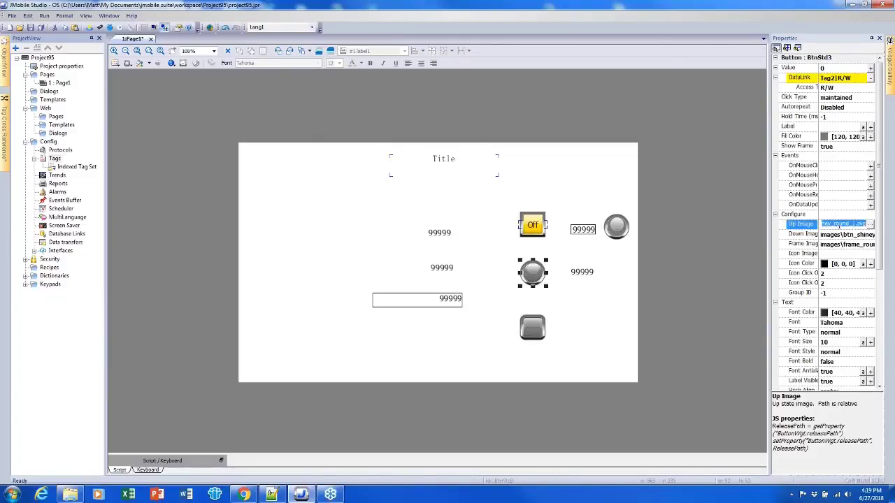
pyautogui.click(870, 225)
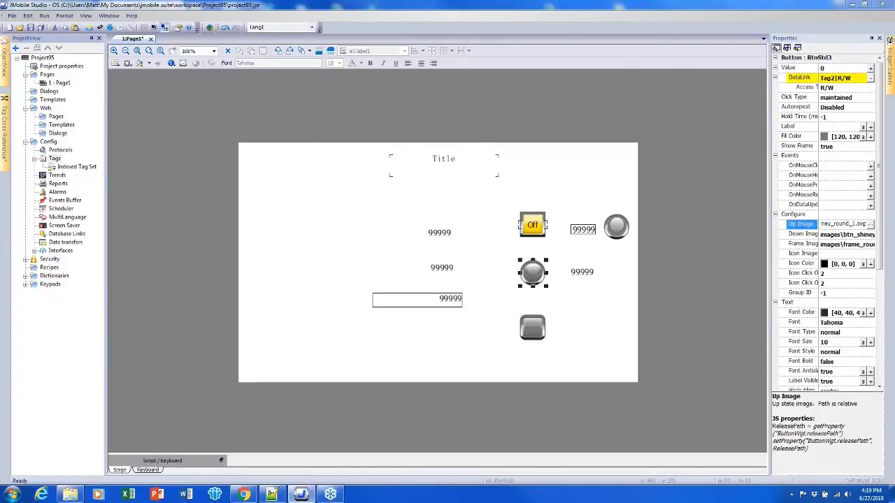
pyautogui.moveTo(670, 202); pyautogui.dragTo(673, 231)
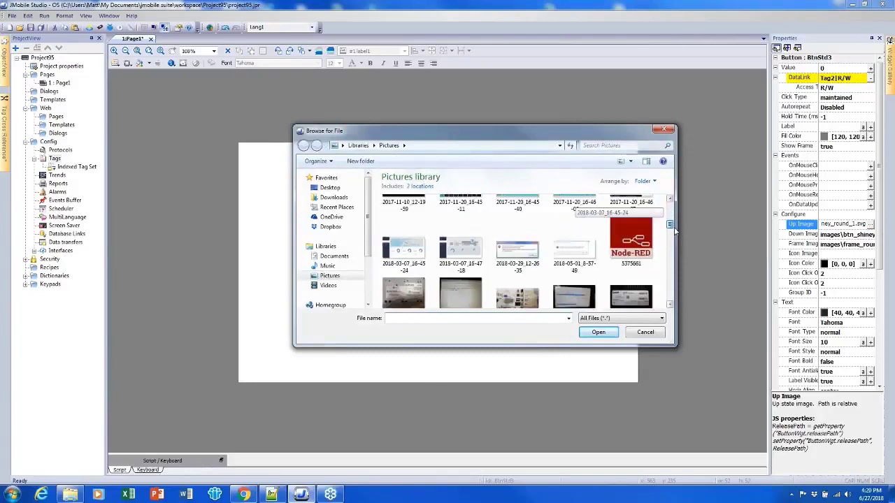
pyautogui.scroll(-5, 650, 258)
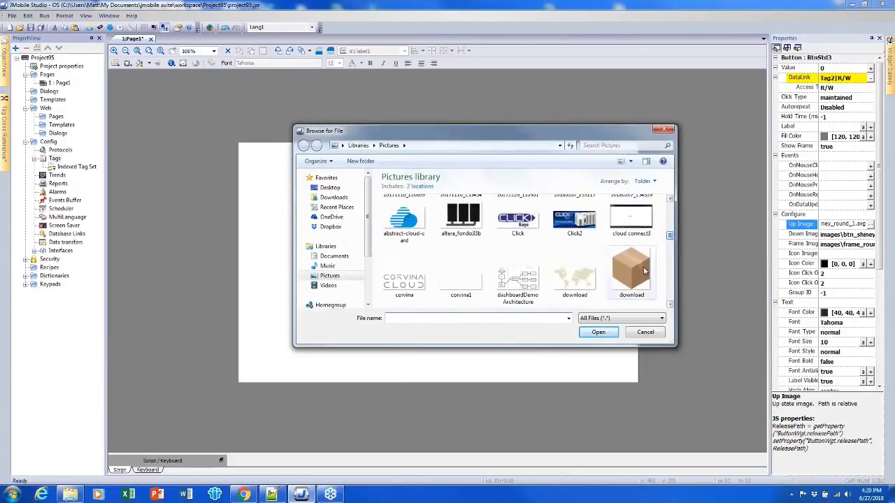
pyautogui.doubleClick(644, 271)
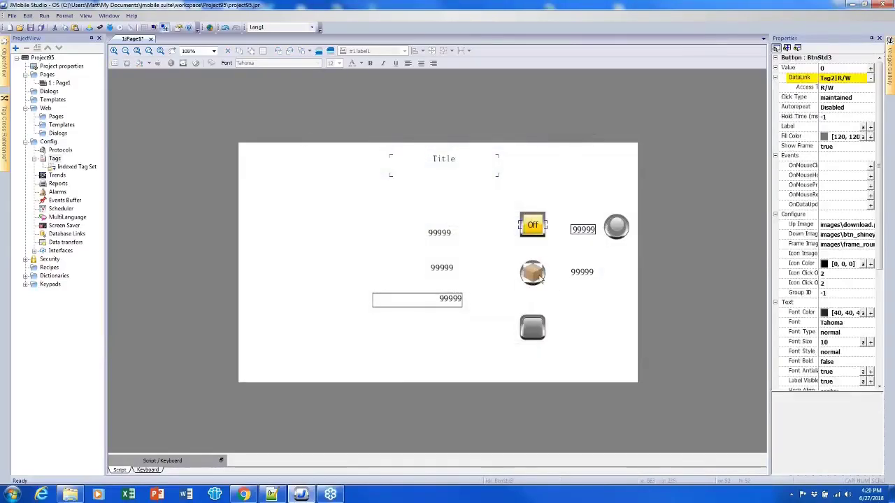
pyautogui.click(530, 276)
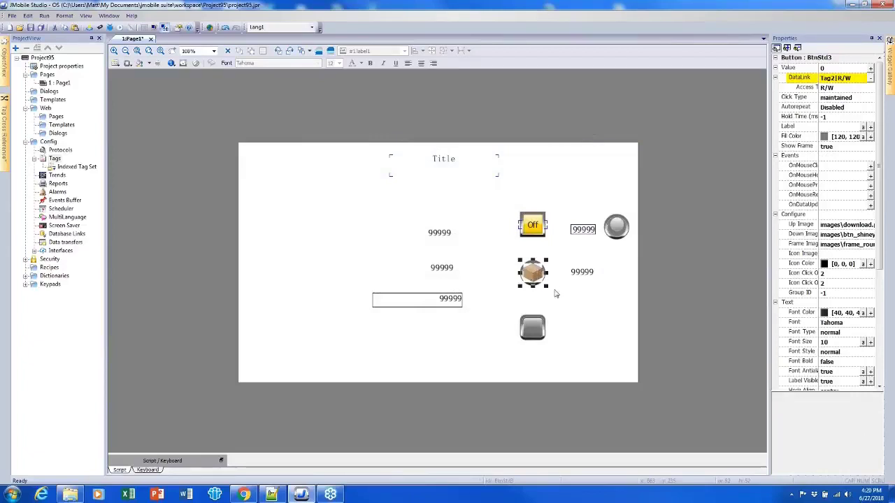
# Show the Buttons category in the Widget Gallery.
pyautogui.click(559, 288)
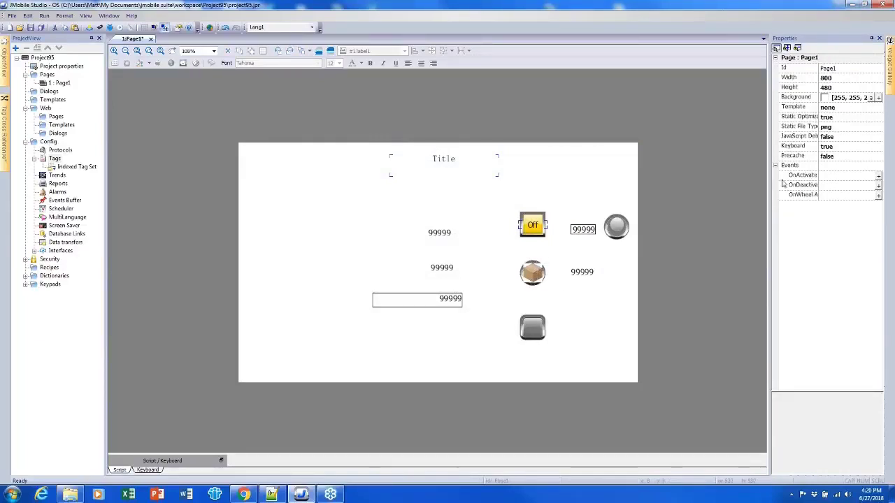
pyautogui.click(873, 62)
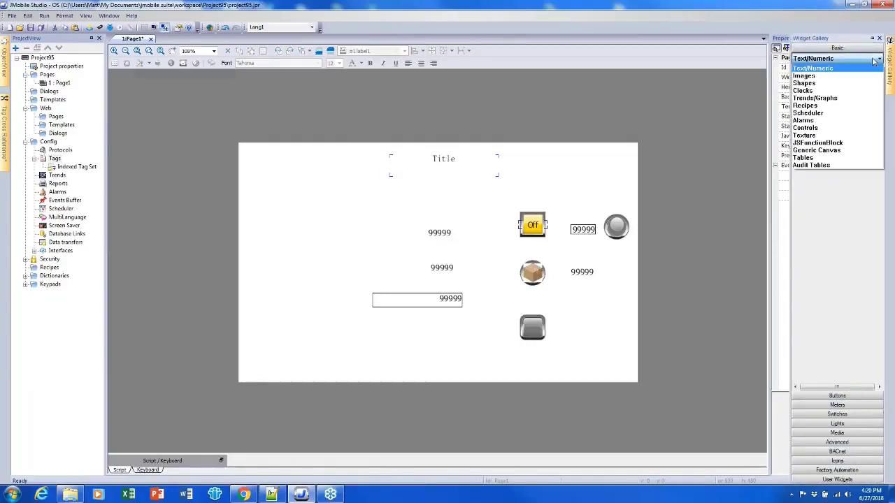
pyautogui.click(870, 63)
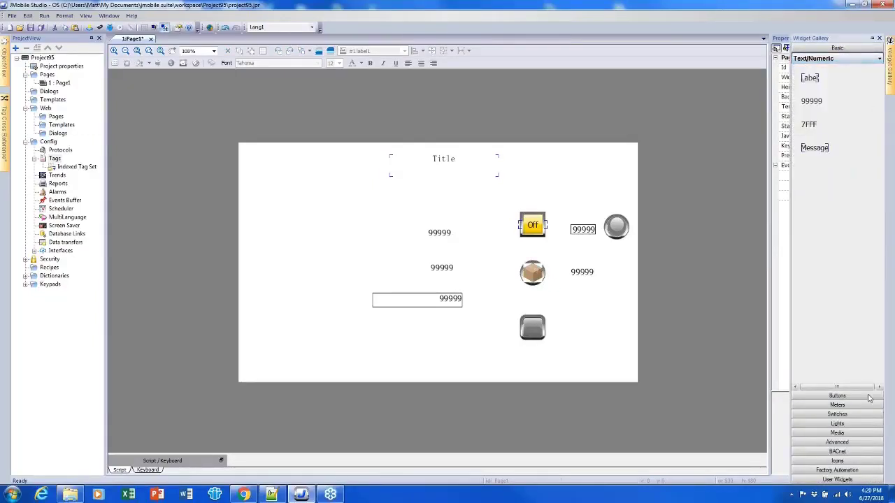
pyautogui.click(837, 396)
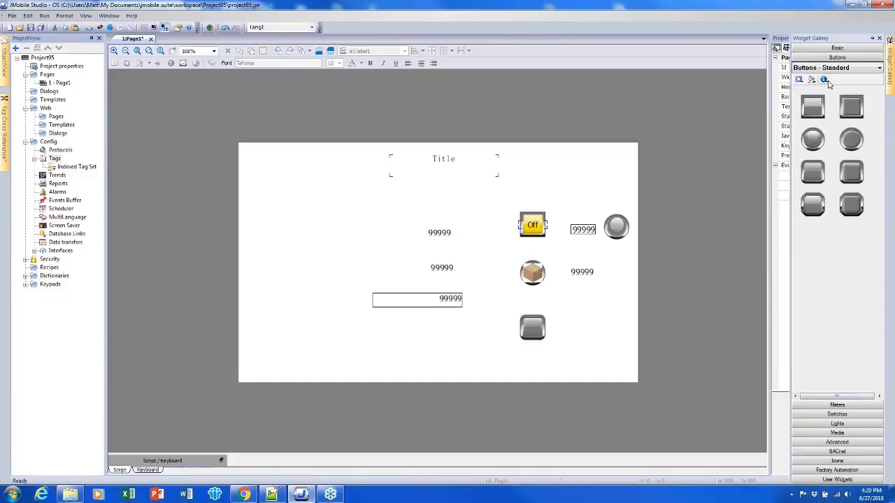
# Style the gallery buttons with a frame, an Audio speaker icon and red colour.
pyautogui.click(798, 79)
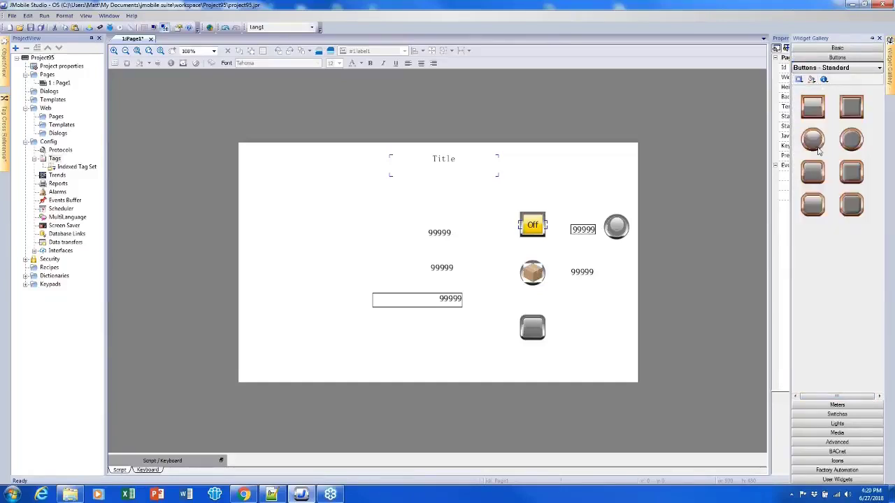
pyautogui.click(823, 79)
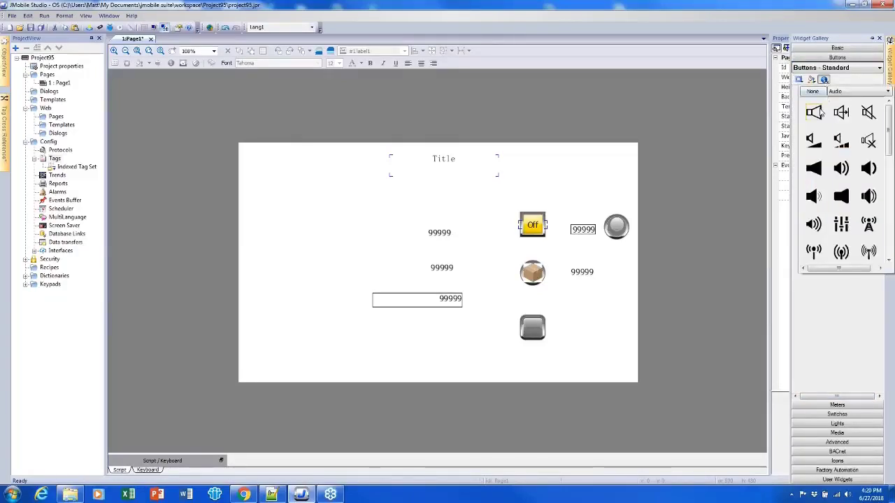
pyautogui.click(820, 112)
pyautogui.click(811, 79)
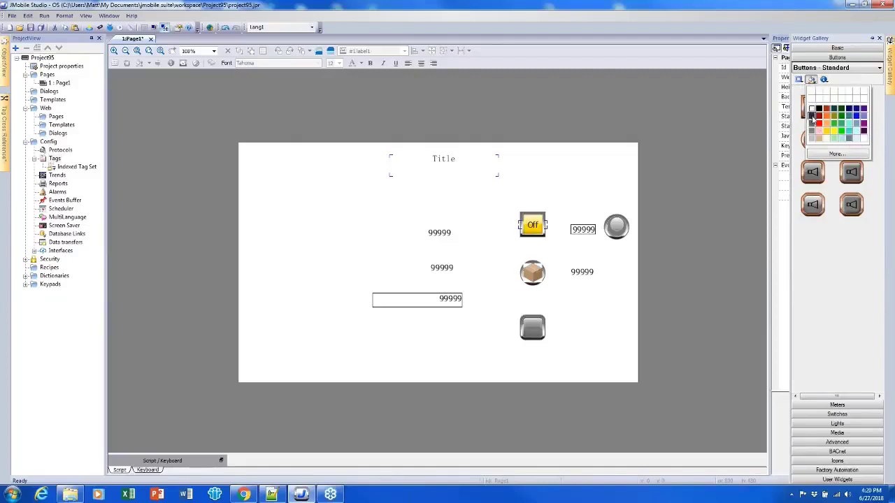
pyautogui.click(817, 123)
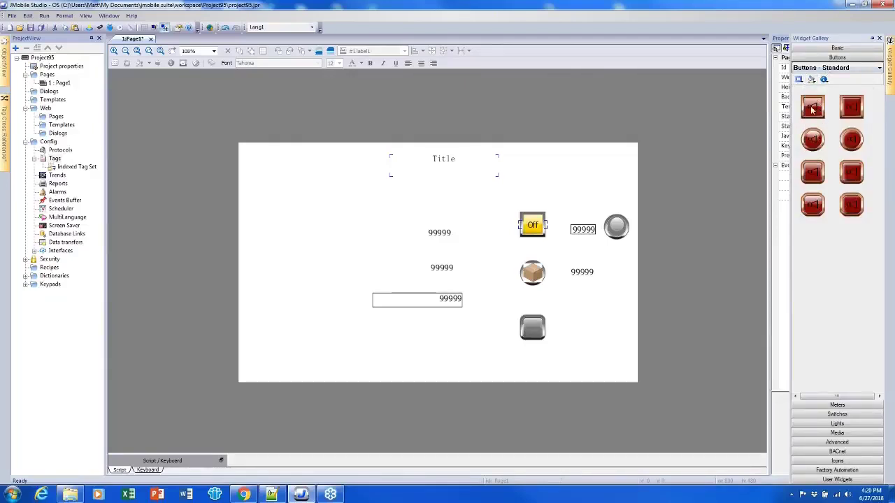
pyautogui.moveTo(812, 109)
pyautogui.mouseDown()
pyautogui.moveTo(740, 135)
pyautogui.moveTo(819, 109)
pyautogui.mouseUp()
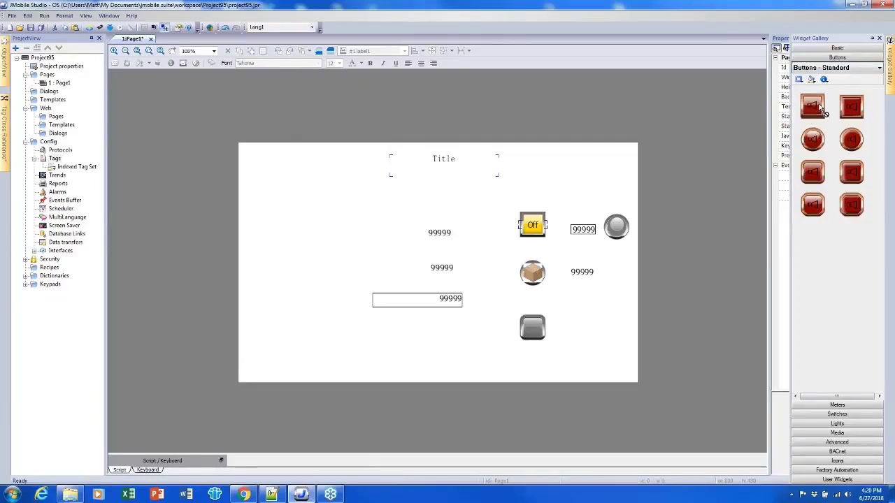
# Place a hotspot button from Buttons - Other on the page's lower left.
pyautogui.click(872, 67)
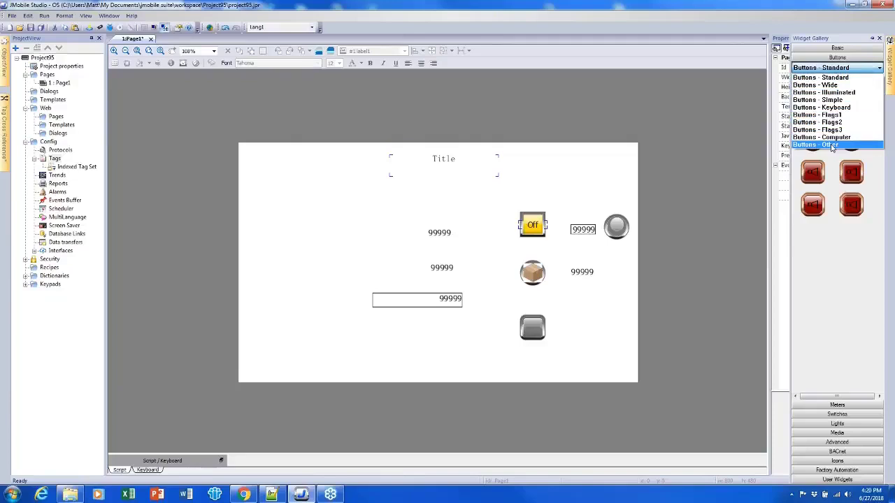
pyautogui.click(832, 146)
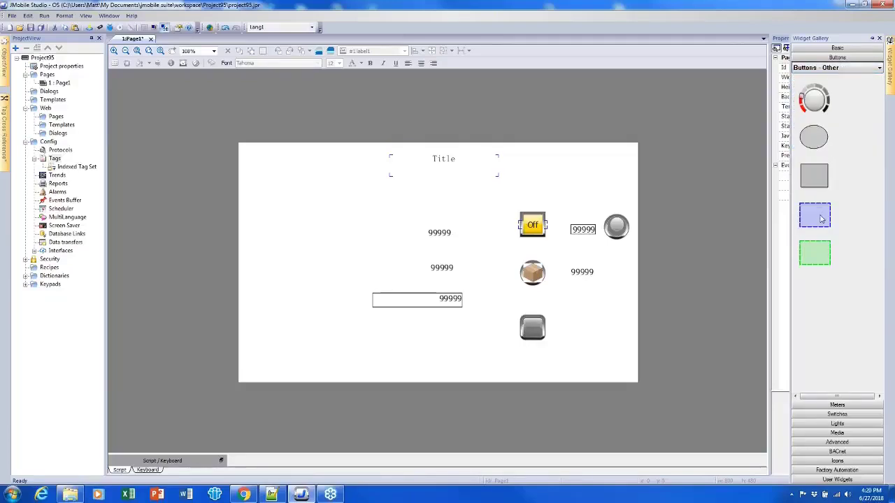
pyautogui.moveTo(821, 219); pyautogui.dragTo(320, 319)
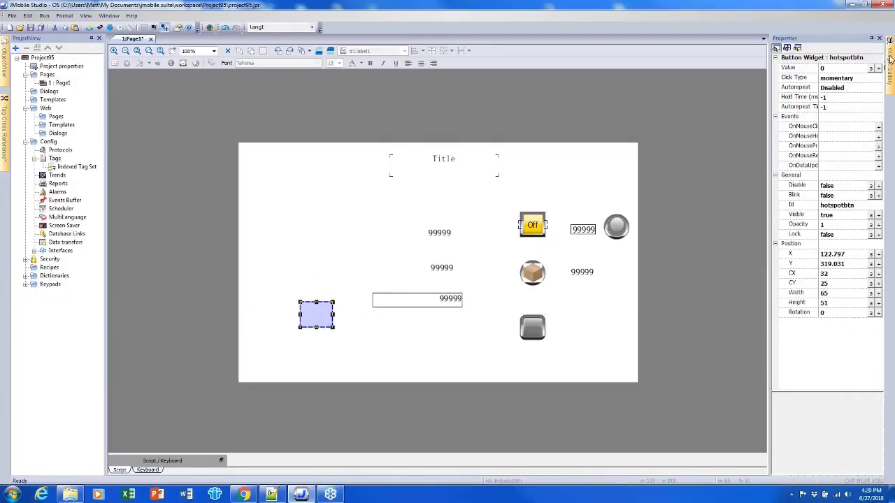
# Drop an Audio speaker icon on the page and move the hotspot over it.
pyautogui.moveTo(891, 60)
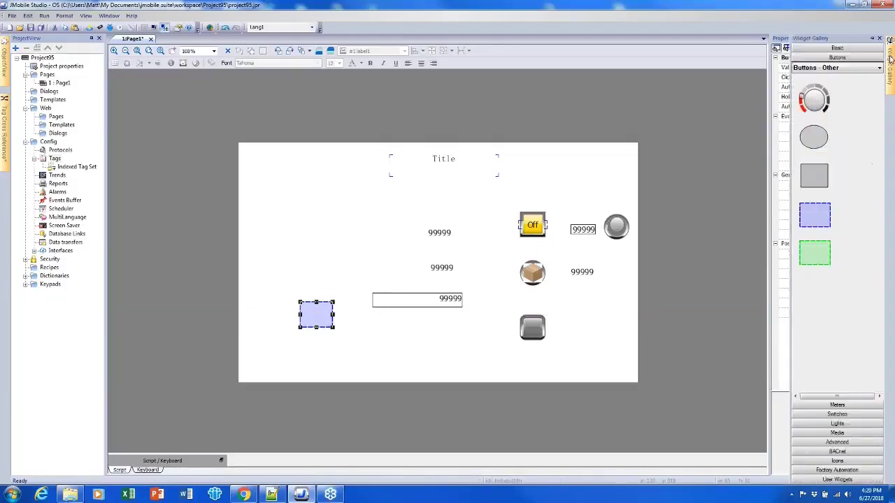
pyautogui.click(837, 460)
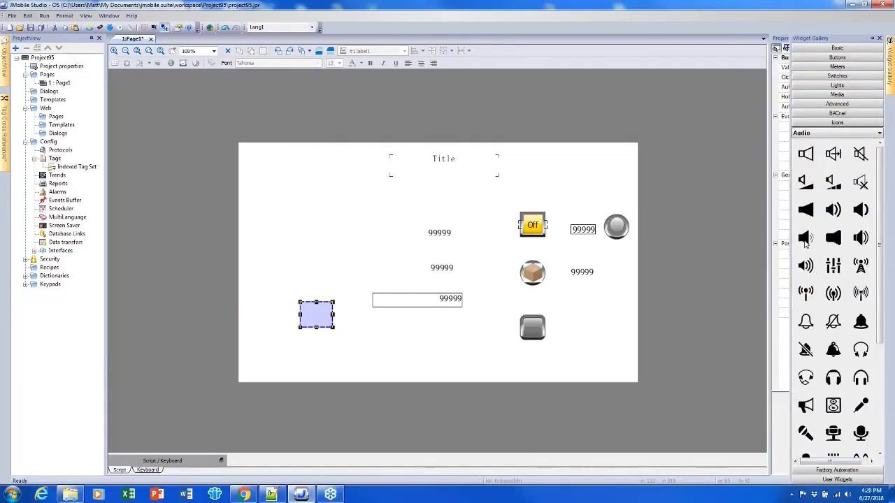
pyautogui.moveTo(805, 238); pyautogui.dragTo(278, 337)
pyautogui.moveTo(318, 316); pyautogui.dragTo(284, 341)
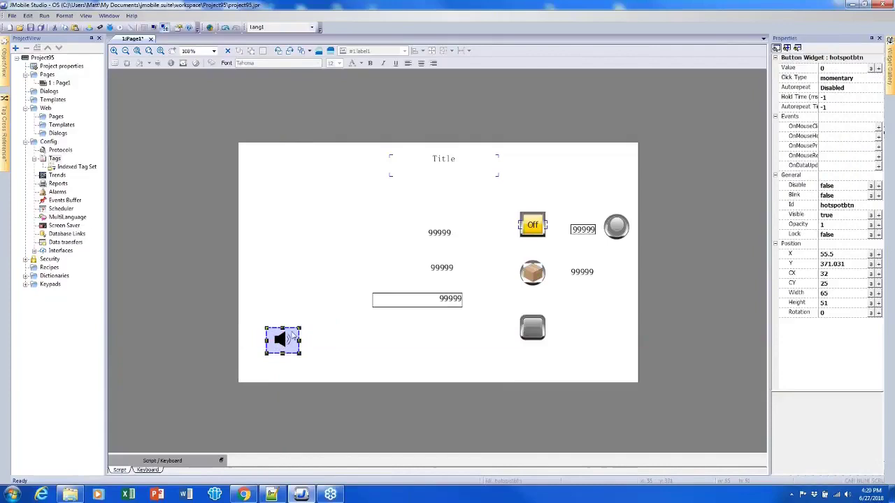
pyautogui.click(326, 340)
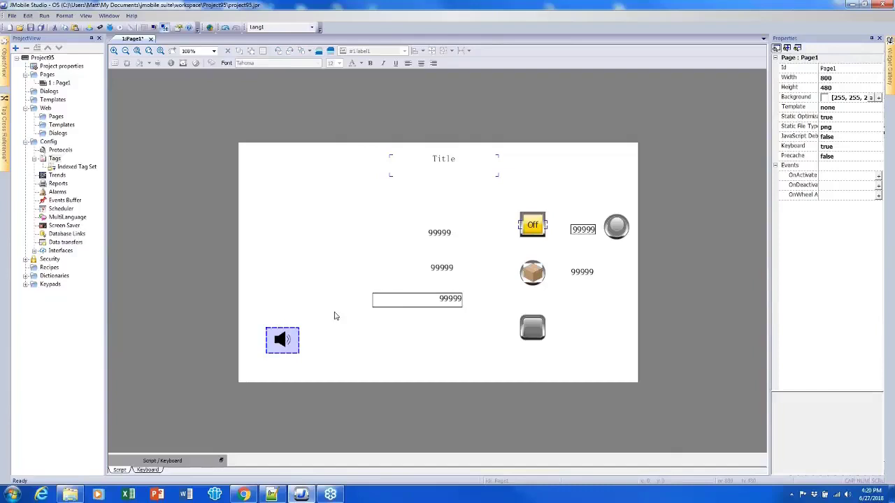